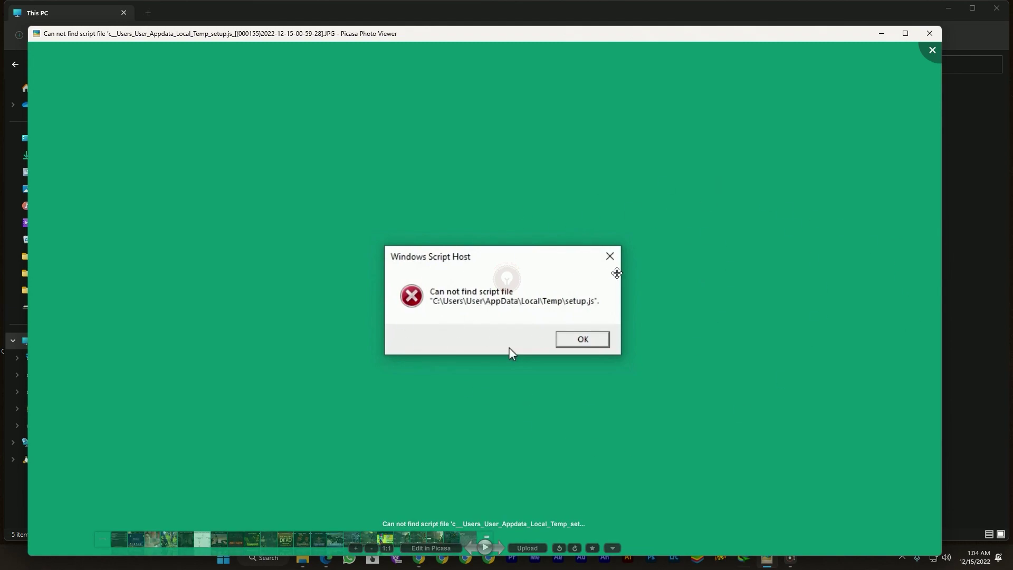
Step: Move the error screenshot viewer aside, open Local Disk (C:), and check its view layout options
click(946, 21)
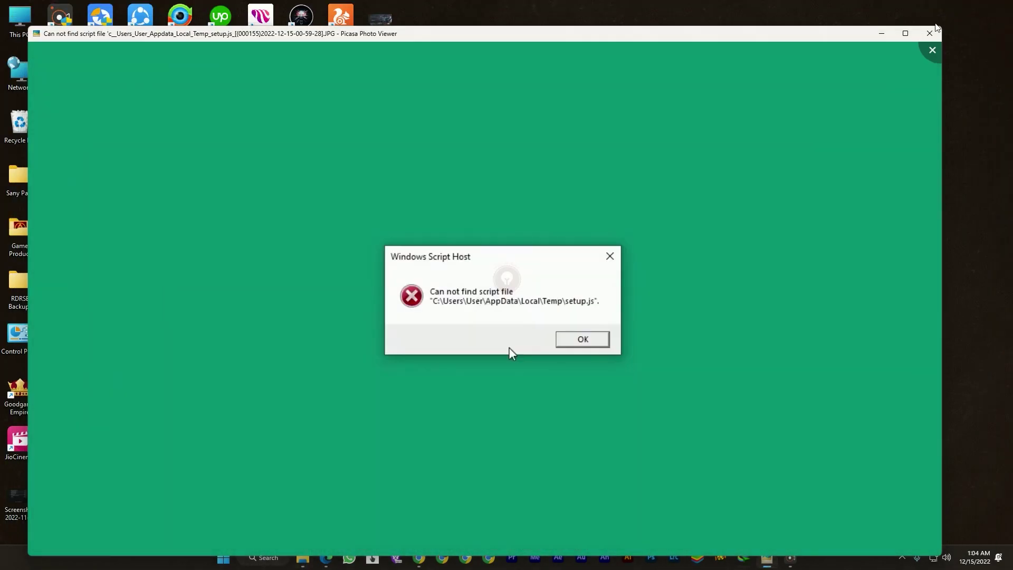
click(883, 35)
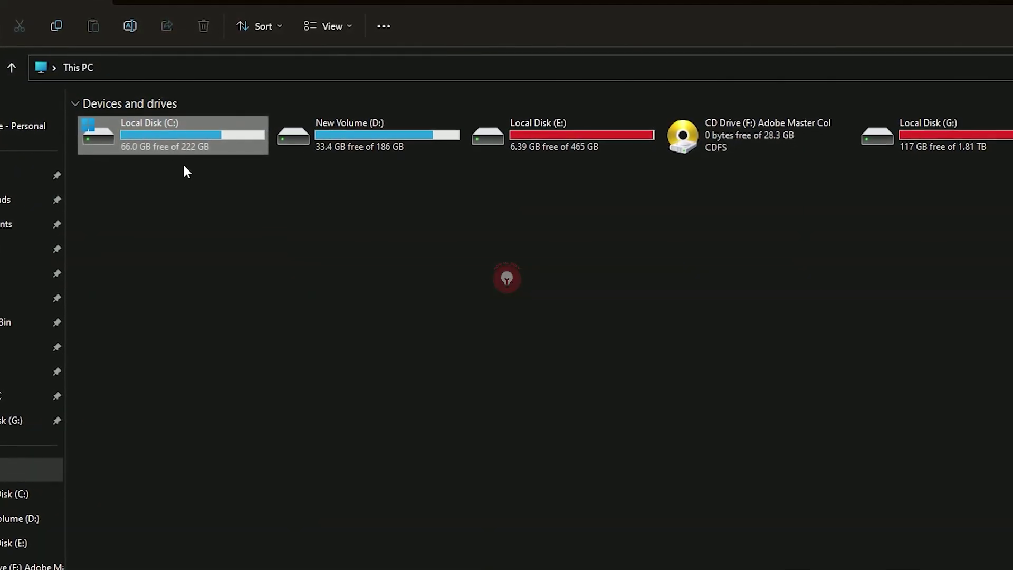
double_click(171, 146)
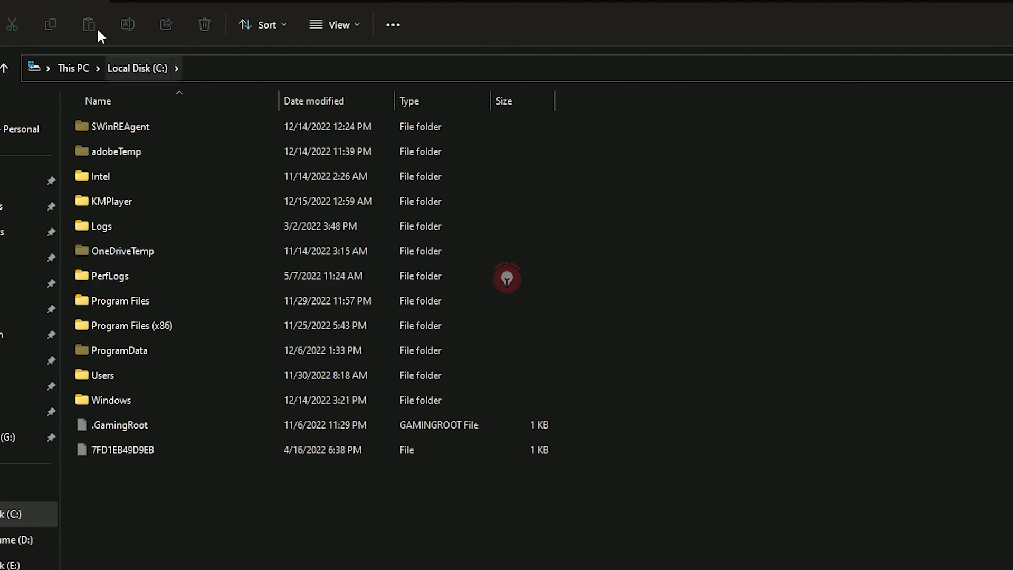
click(356, 26)
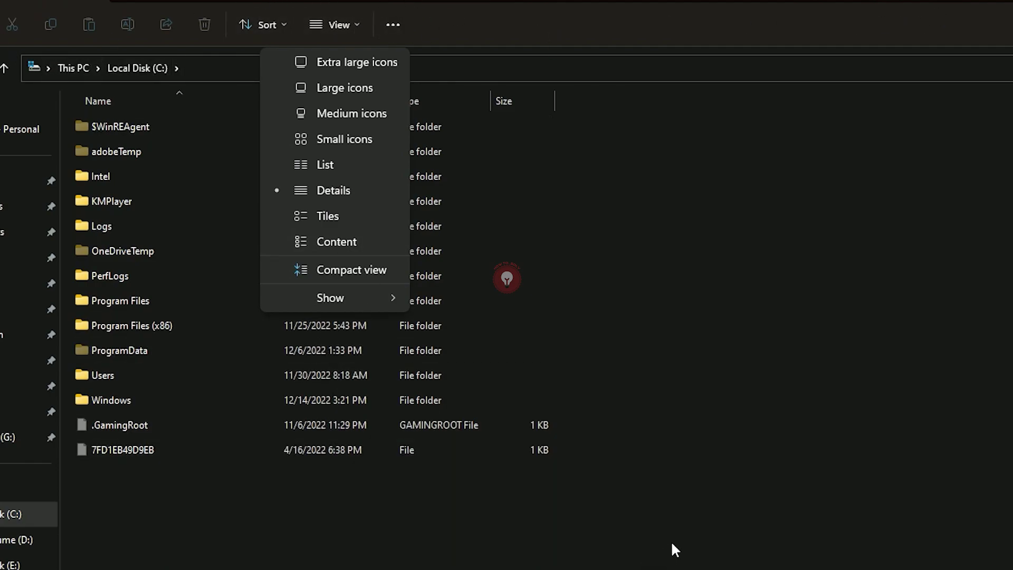
key(Escape)
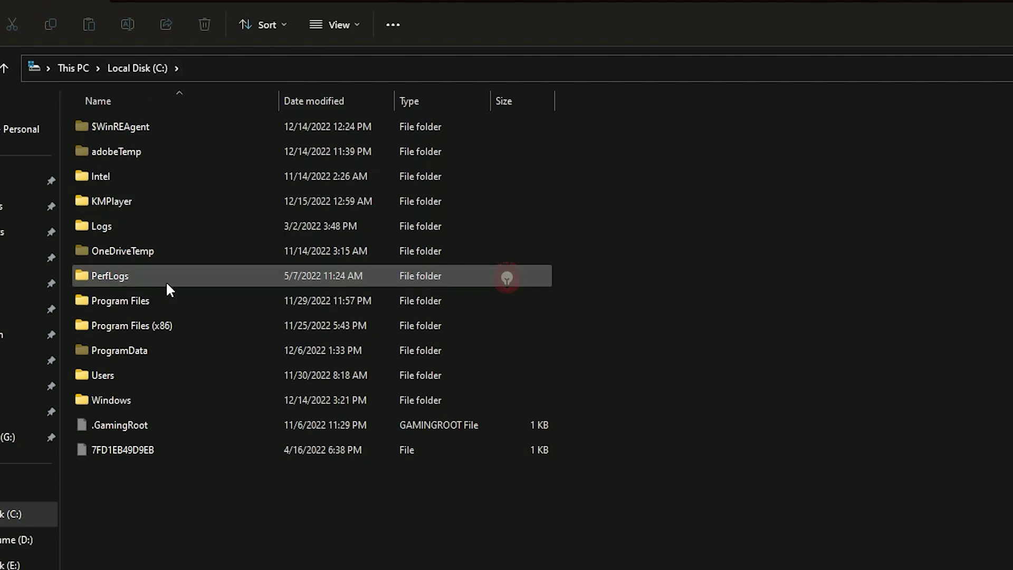
click(134, 375)
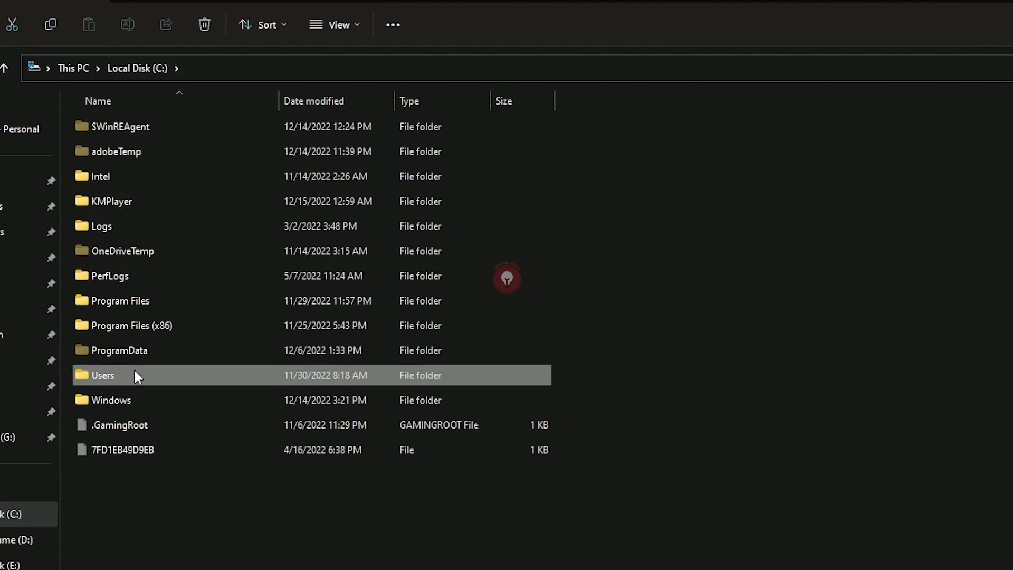
Step: Navigate from C: through Users and the user's profile into AppData\Local
double_click(136, 376)
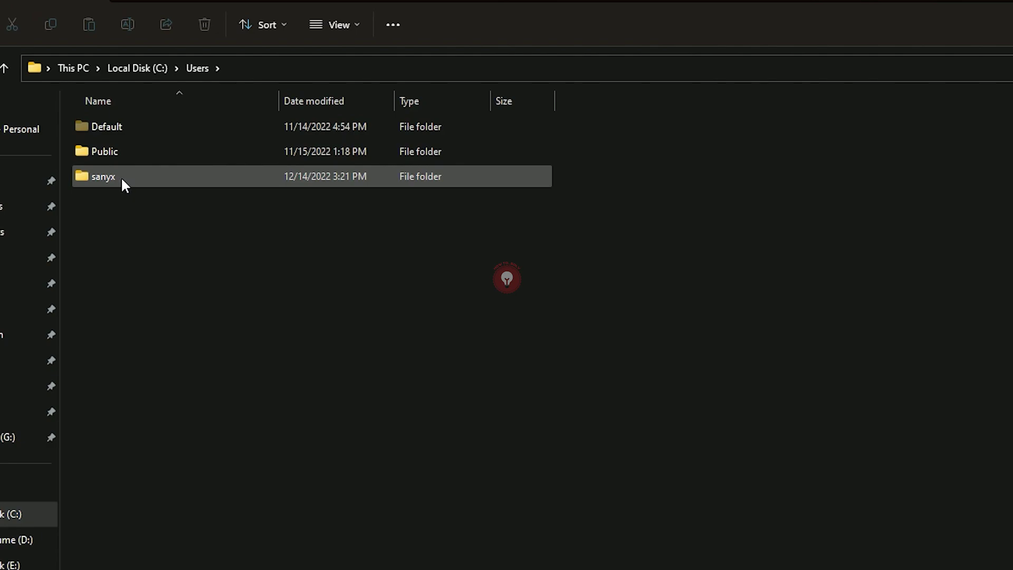
mouse_move(103, 176)
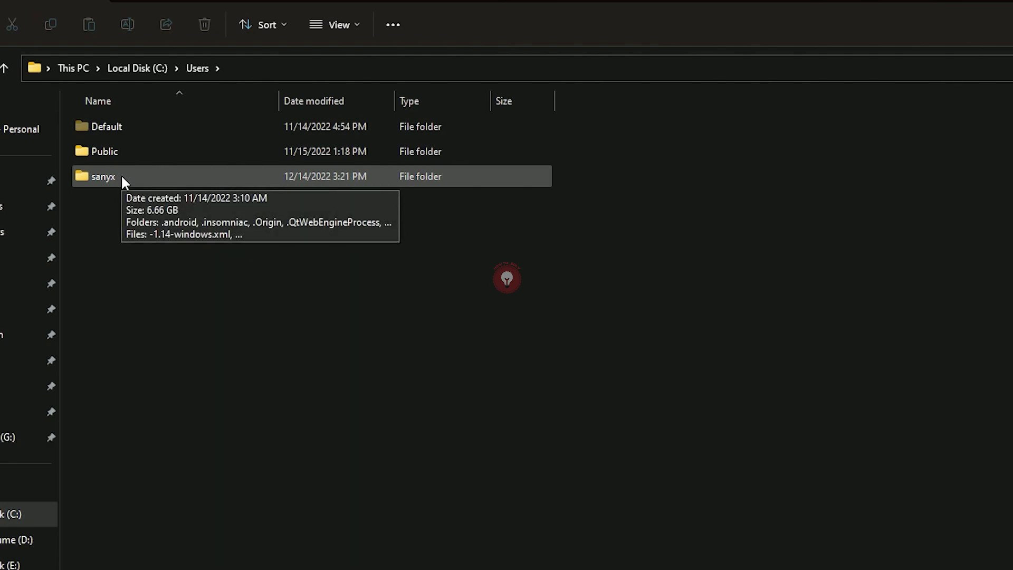
double_click(122, 177)
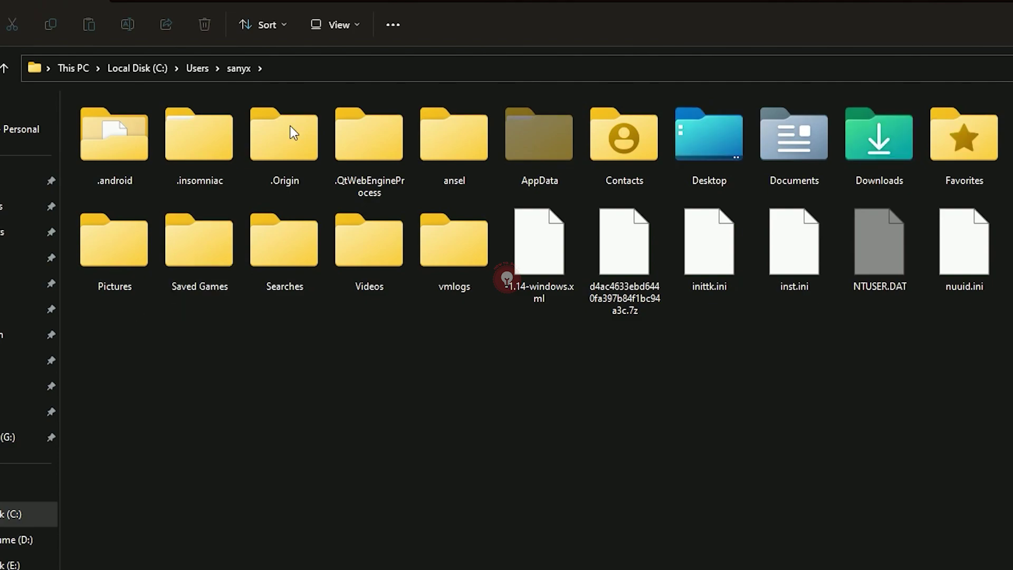
double_click(540, 170)
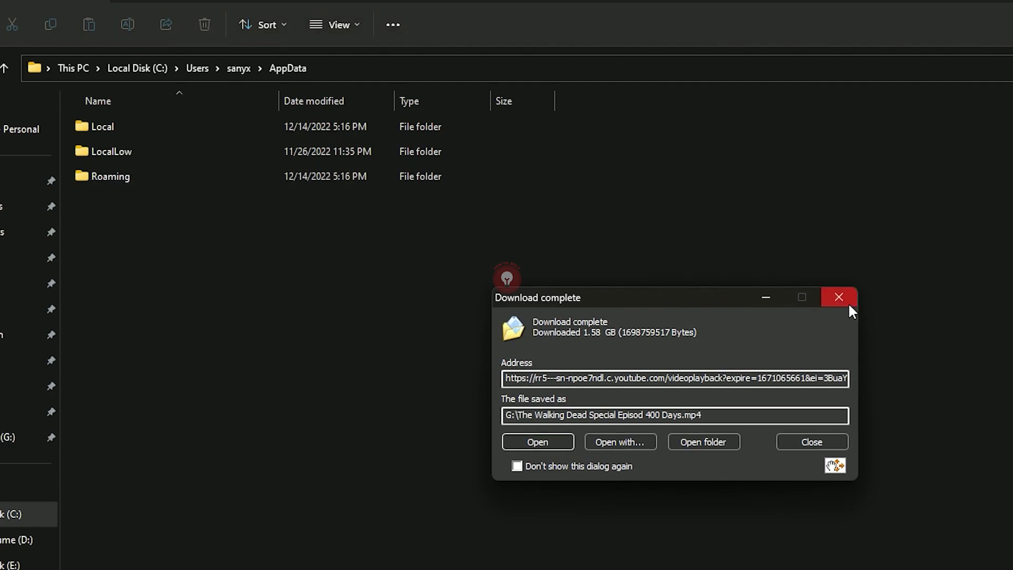
click(843, 300)
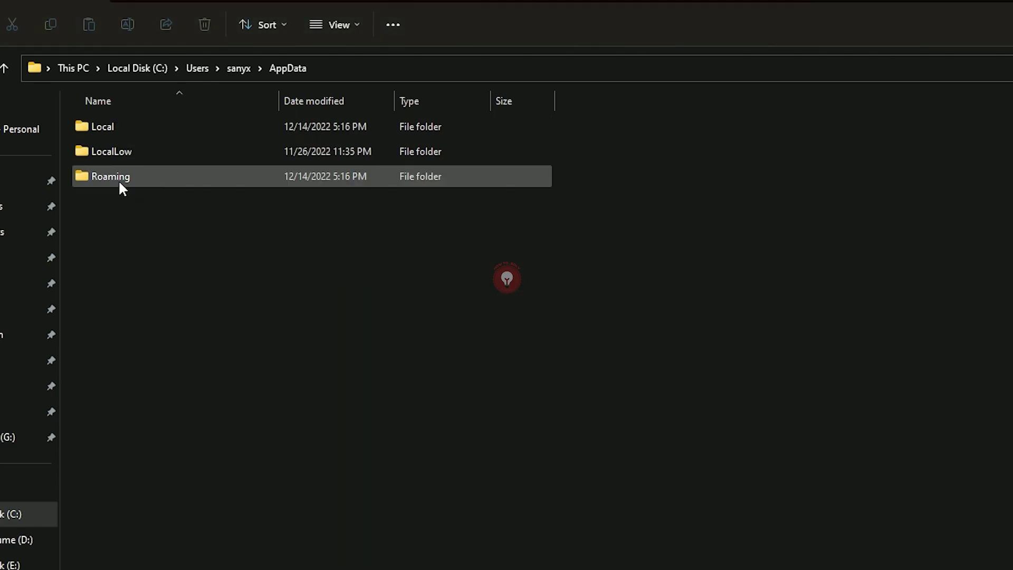
click(135, 126)
double_click(133, 125)
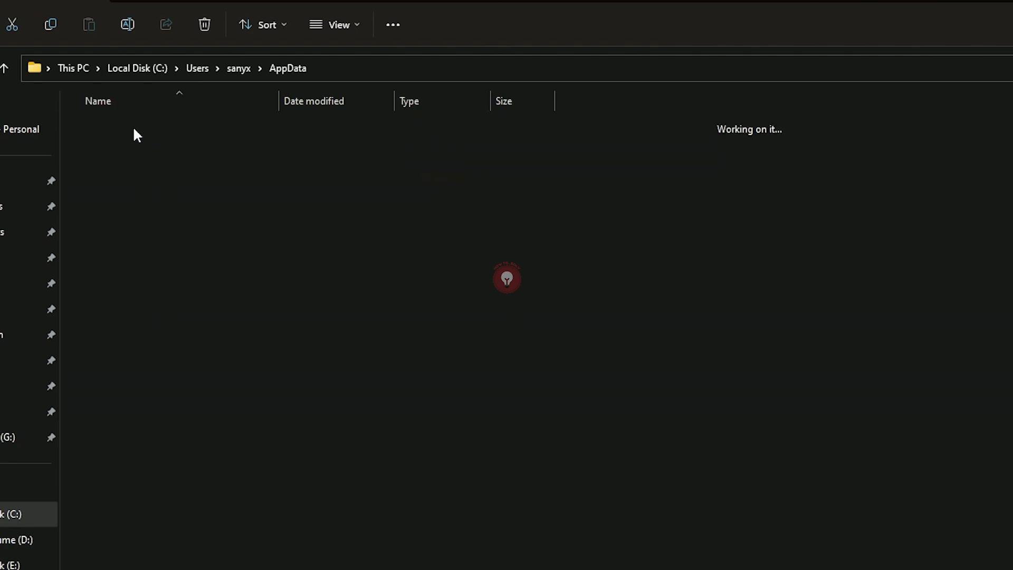
Step: Open the Temp folder, scroll through its contents, then minimize Explorer to show the desktop
scroll(204, 553, down, 1)
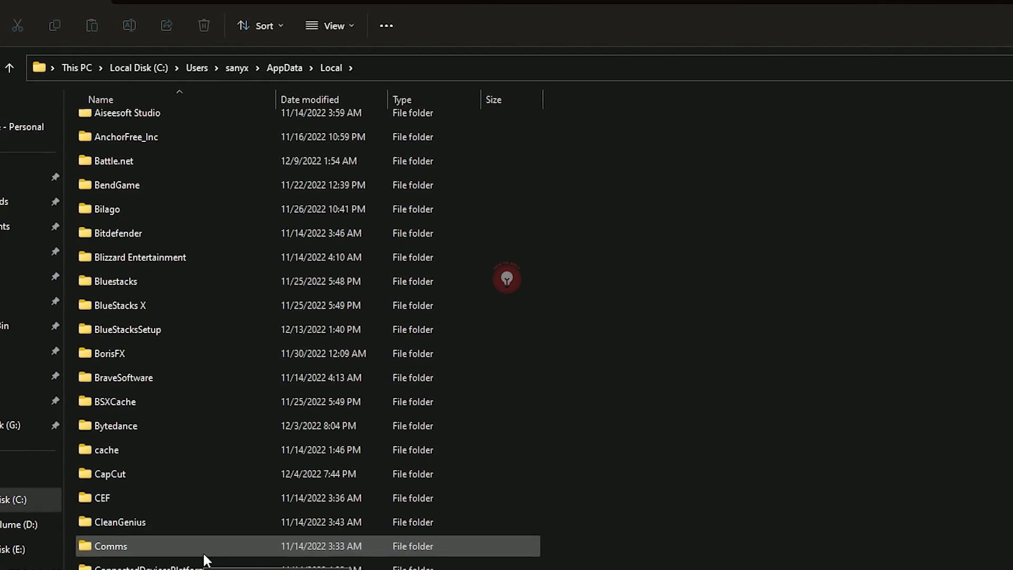
key(t)
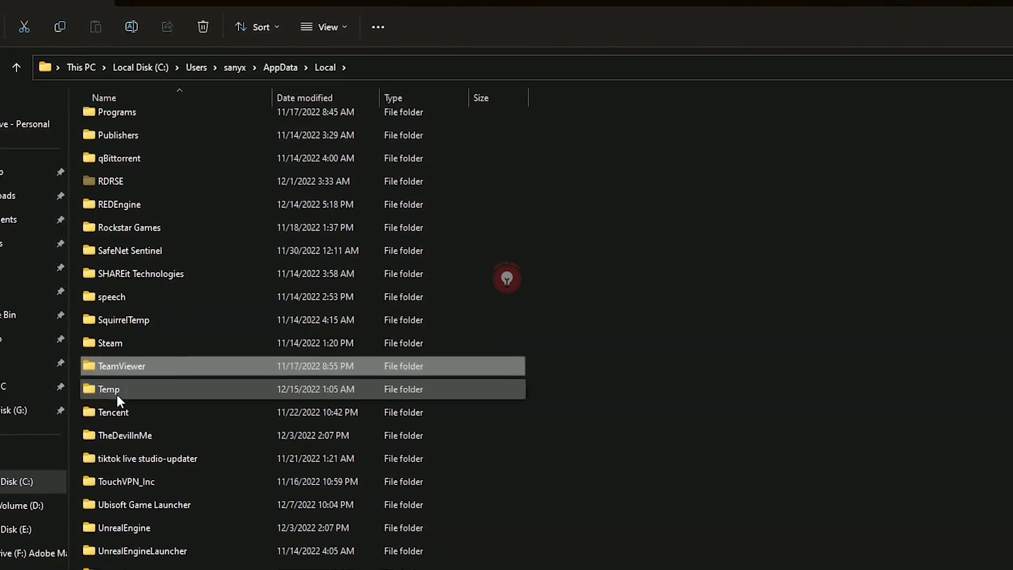
double_click(117, 391)
scroll(605, 219, down, 1)
scroll(342, 566, down, 6)
scroll(341, 566, down, 6)
scroll(338, 553, down, 6)
scroll(337, 550, down, 6)
scroll(334, 542, down, 5)
scroll(331, 532, down, 5)
scroll(332, 522, down, 5)
scroll(353, 496, down, 5)
scroll(371, 480, down, 5)
scroll(369, 479, down, 5)
scroll(569, 334, down, 5)
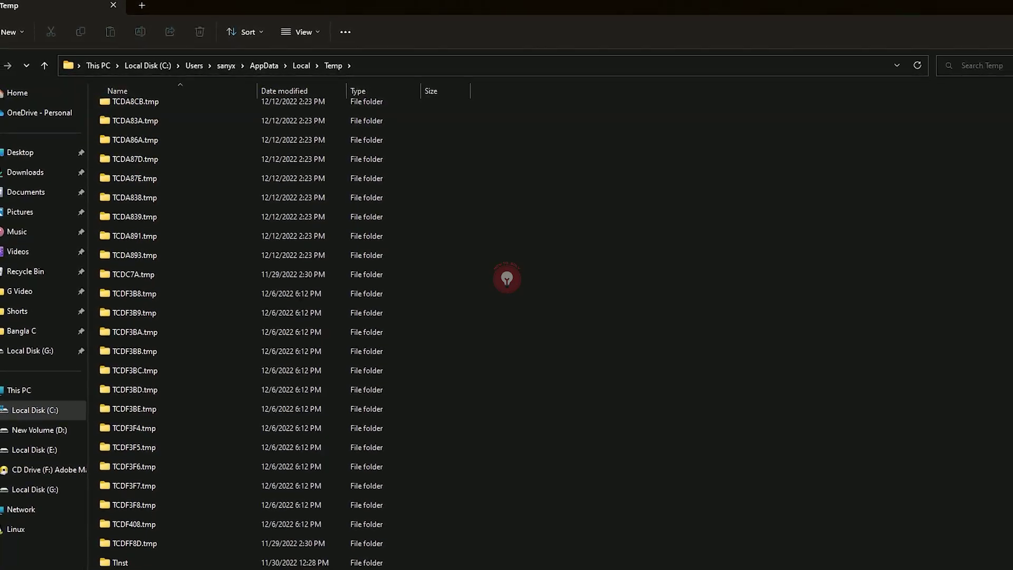
key(super+d)
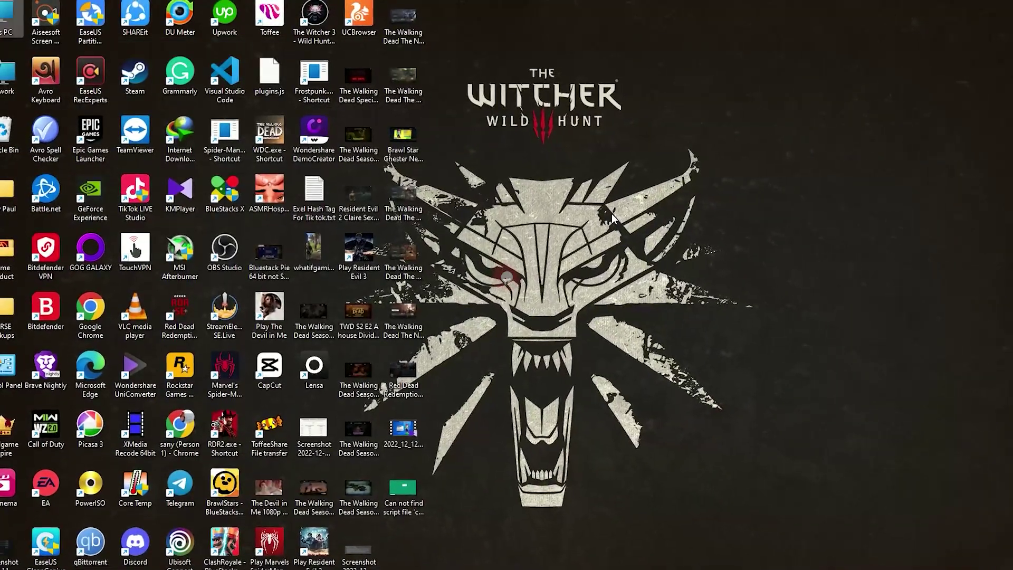
Step: Create a New Text Document on the desktop, recheck the error screenshot for the file name, then close it
right_click(612, 216)
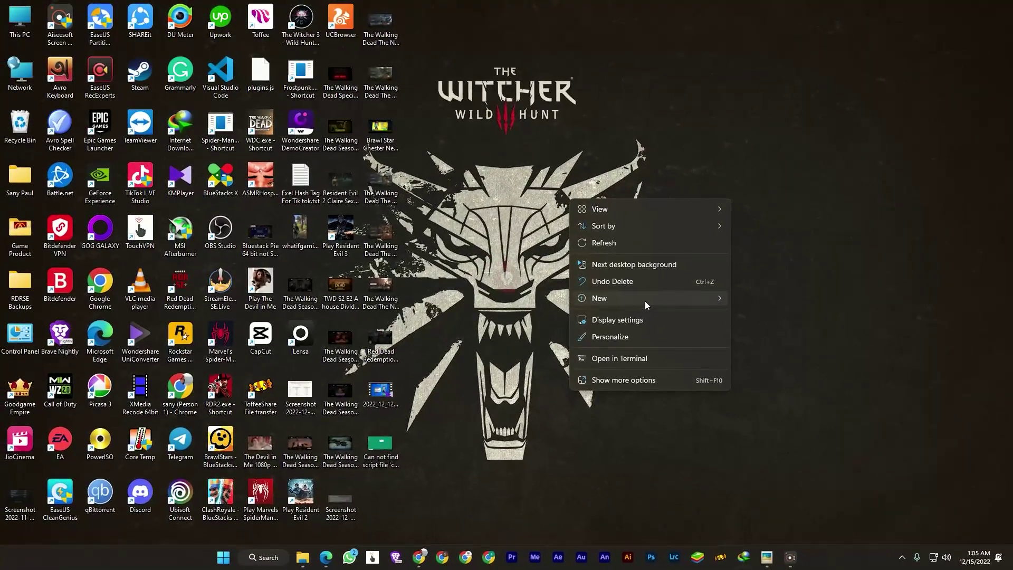
mouse_move(599, 298)
click(796, 247)
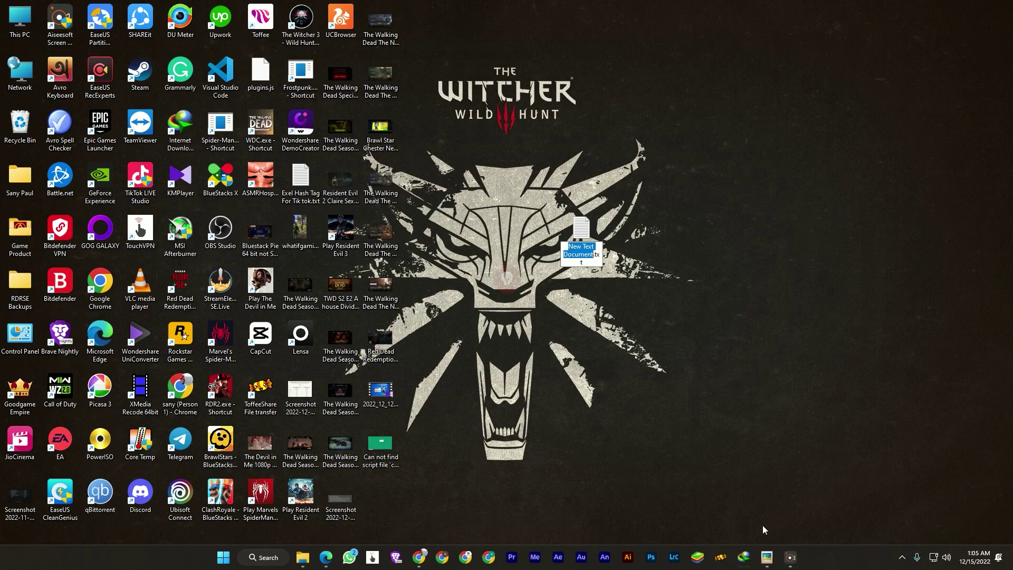
click(766, 557)
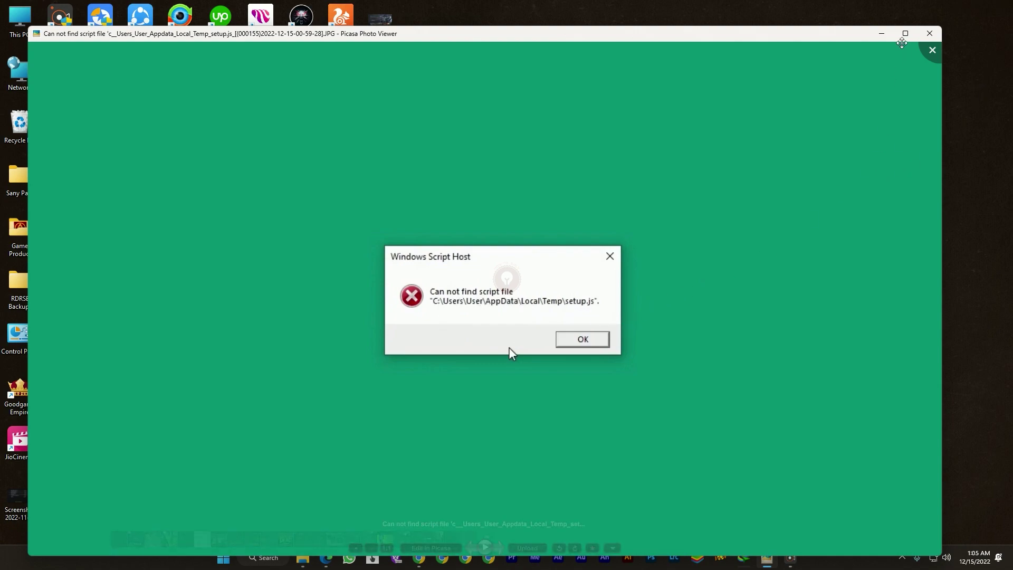
click(903, 34)
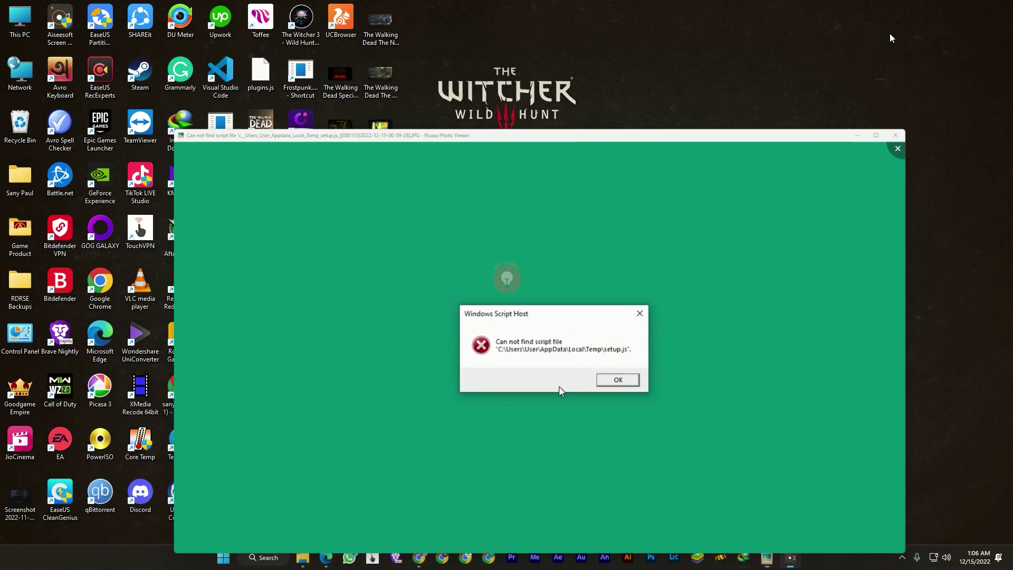
key(Escape)
right_click(577, 249)
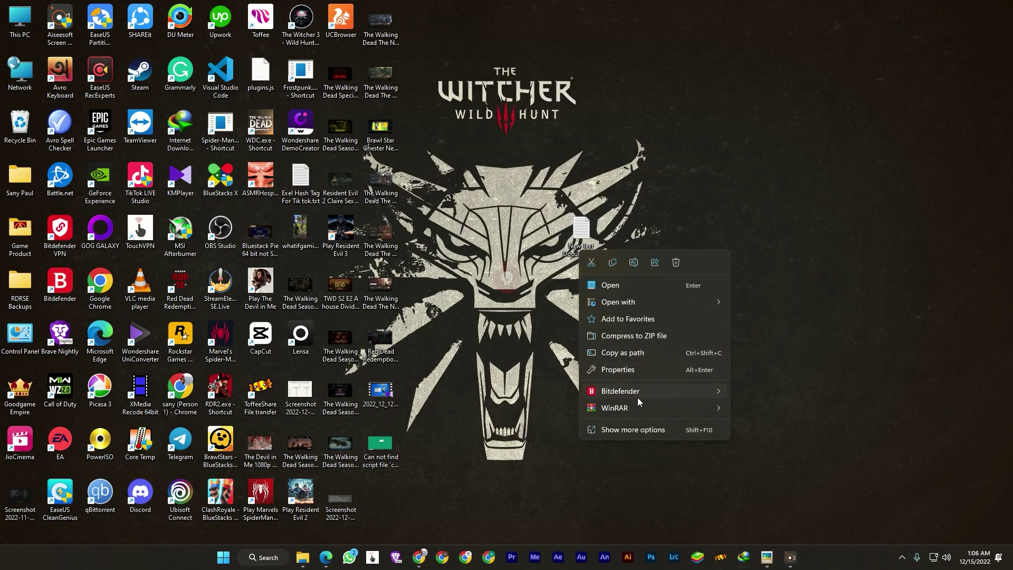
Step: Rename the new text document to setup.js, dropping .txt and confirming the extension change
click(634, 262)
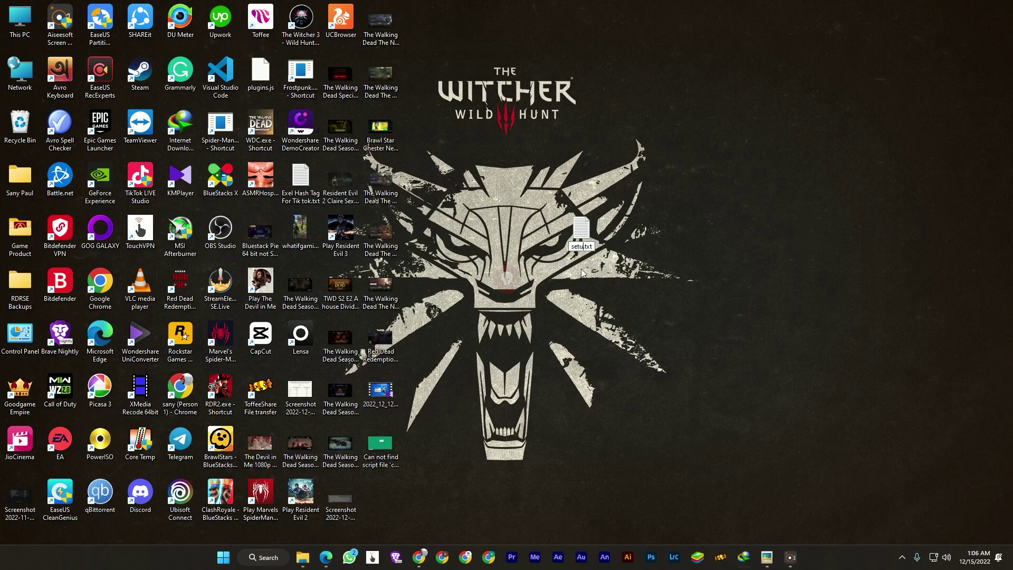
text(p.js)
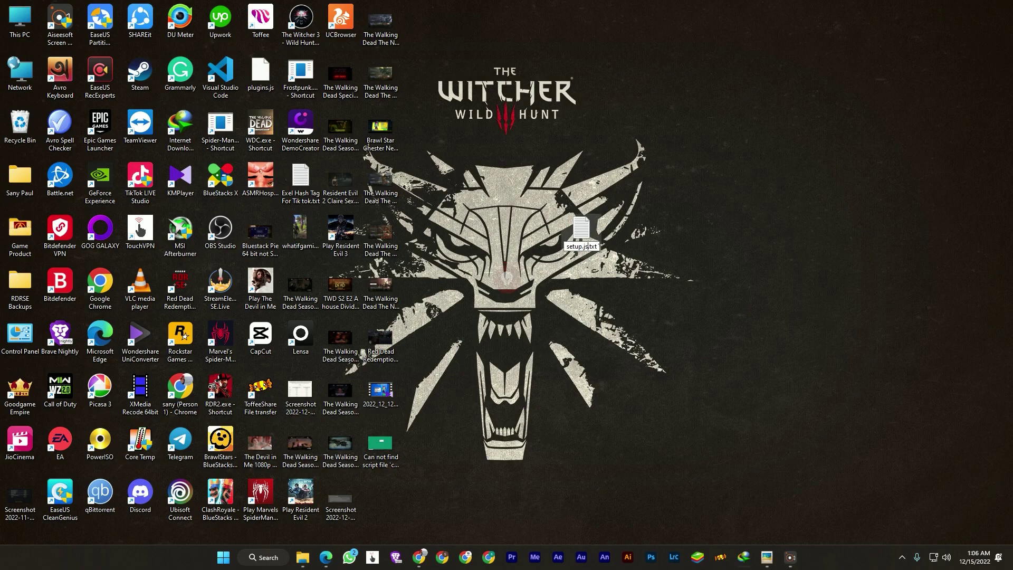
key(BackSpace)
key(BackSpace)
key(BackSpace)
key(BackSpace)
key(Return)
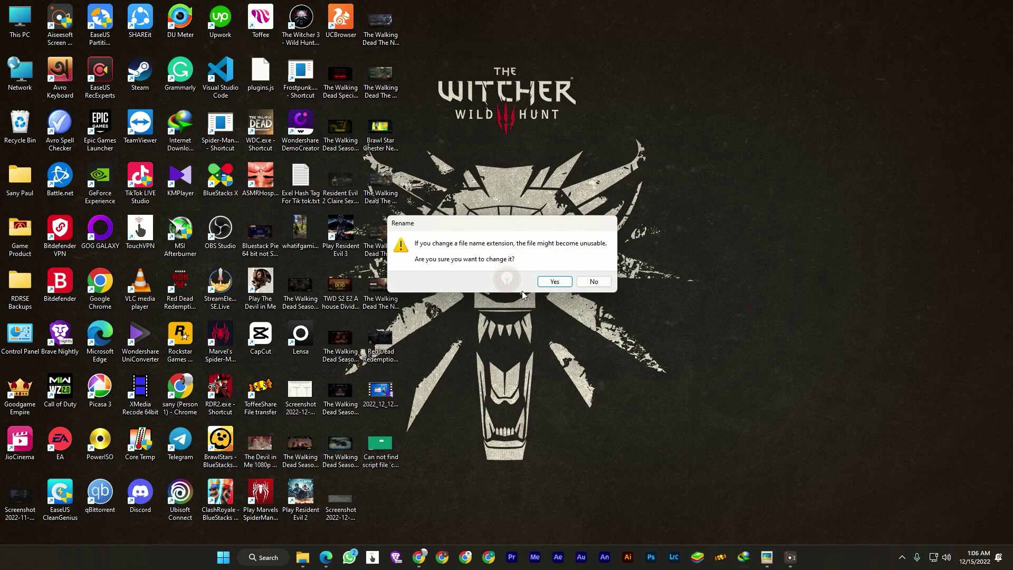
click(554, 281)
Step: Copy setup.js from the desktop
drag(543, 451, 490, 448)
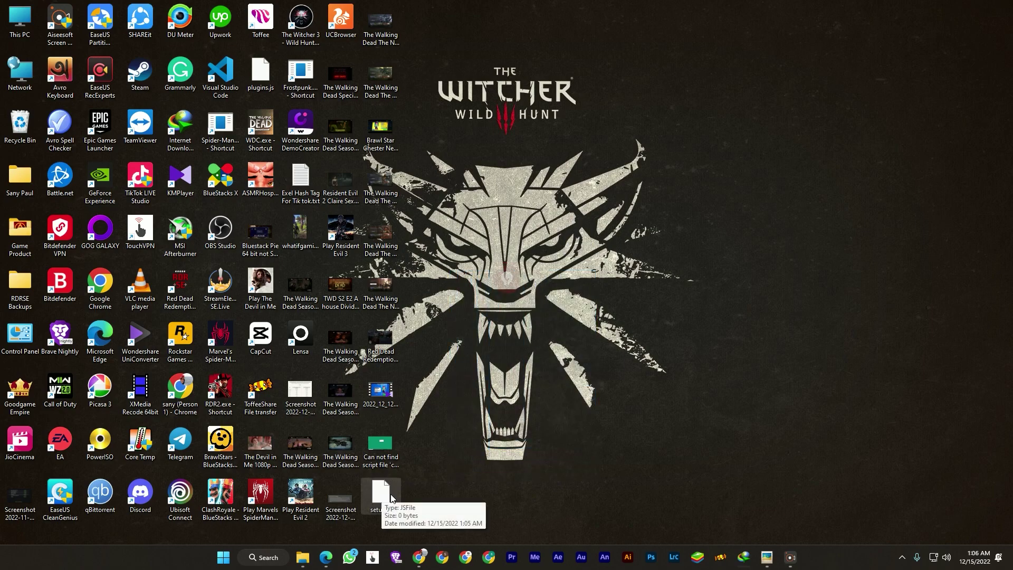
mouse_move(379, 495)
right_click(392, 498)
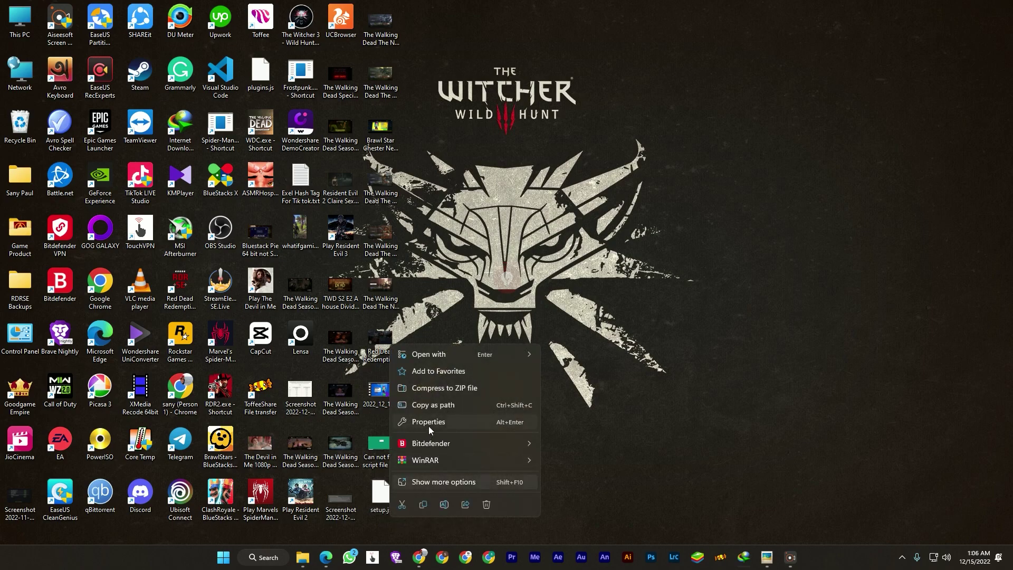
click(423, 507)
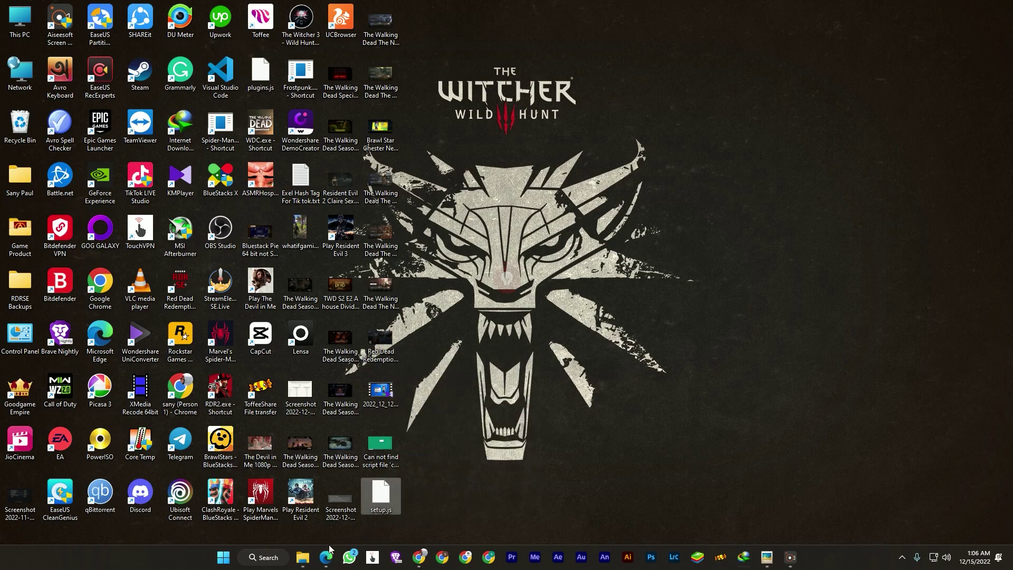
Step: Bring back the AppData\Local\Temp Explorer window and paste setup.js into it
click(305, 558)
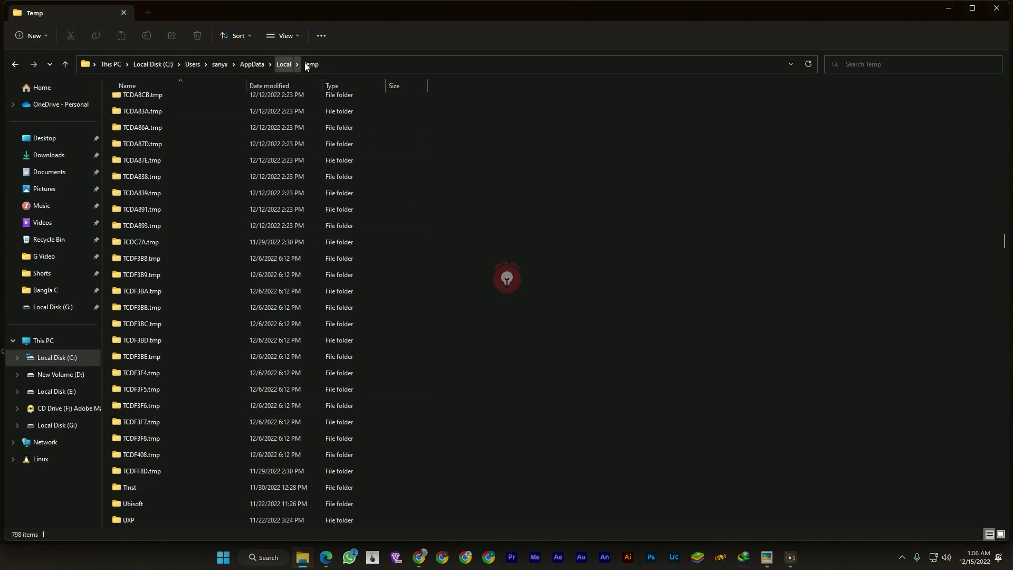
right_click(573, 259)
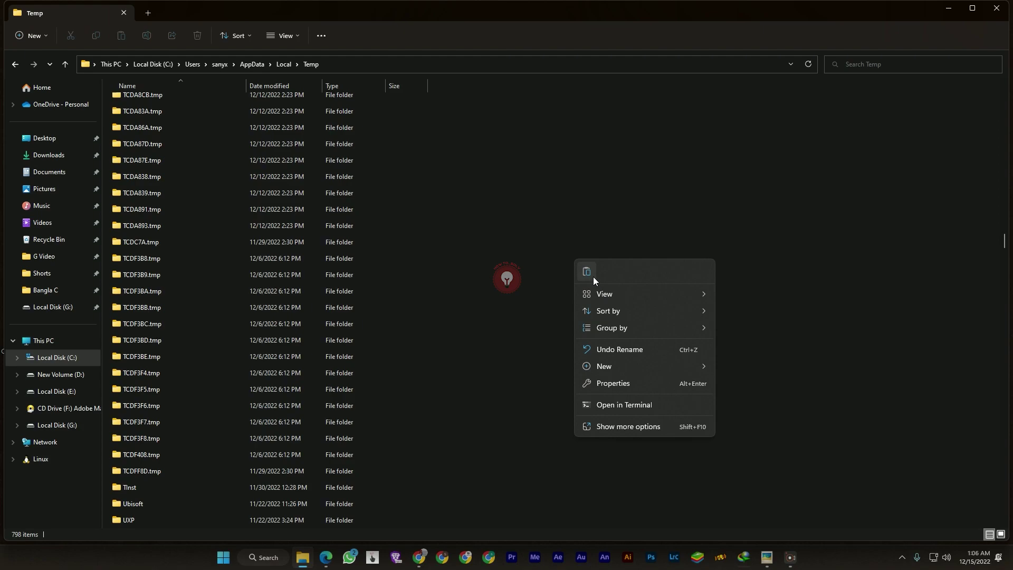
click(527, 287)
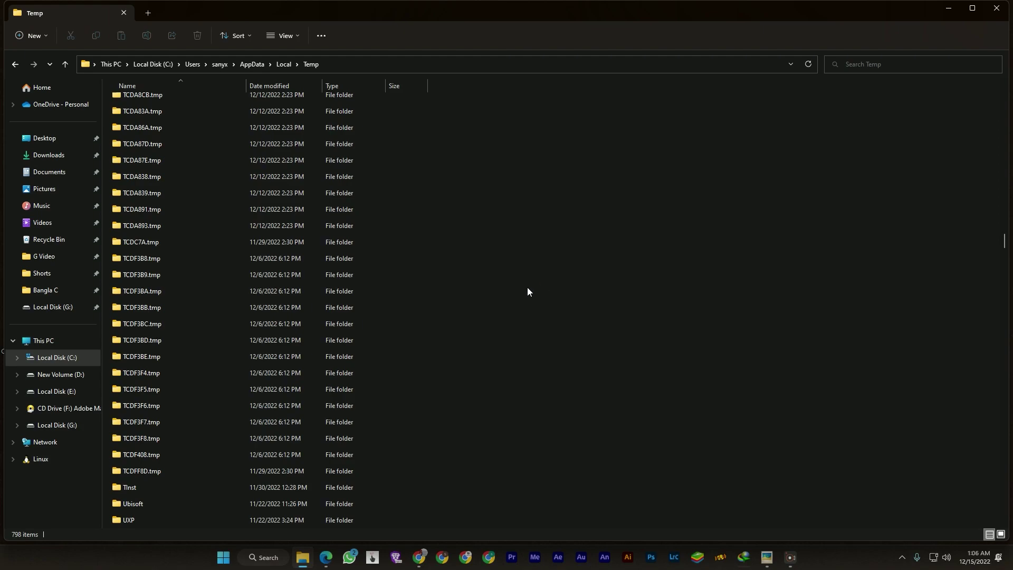